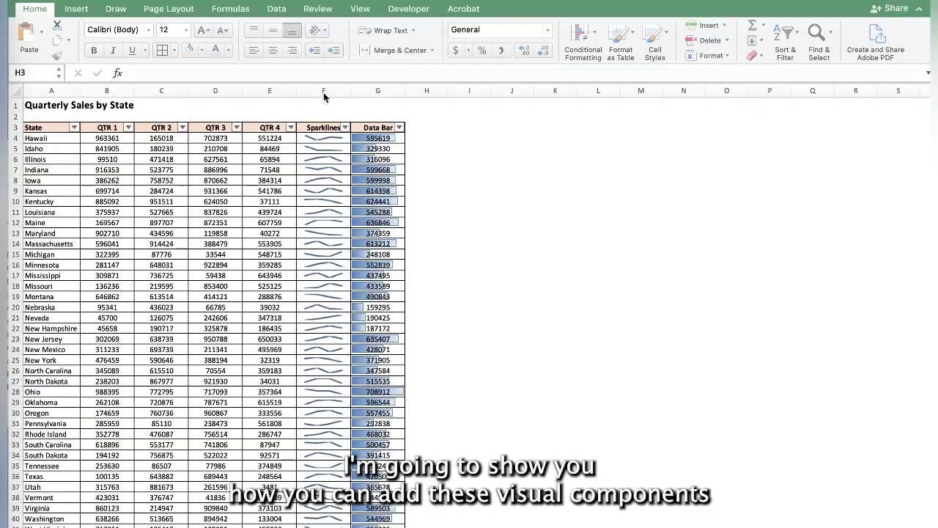
Look over the Quarterly Sales by State table, including its quarterly figures and its sparkline and data bar columns
scroll(330, 201, "down", 1)
scroll(330, 203, "down", 5)
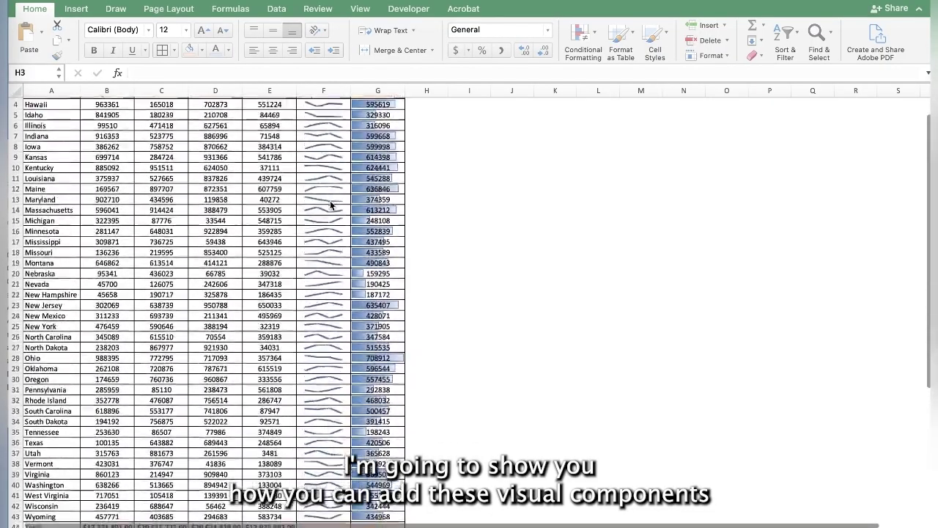
scroll(330, 204, "up", 5)
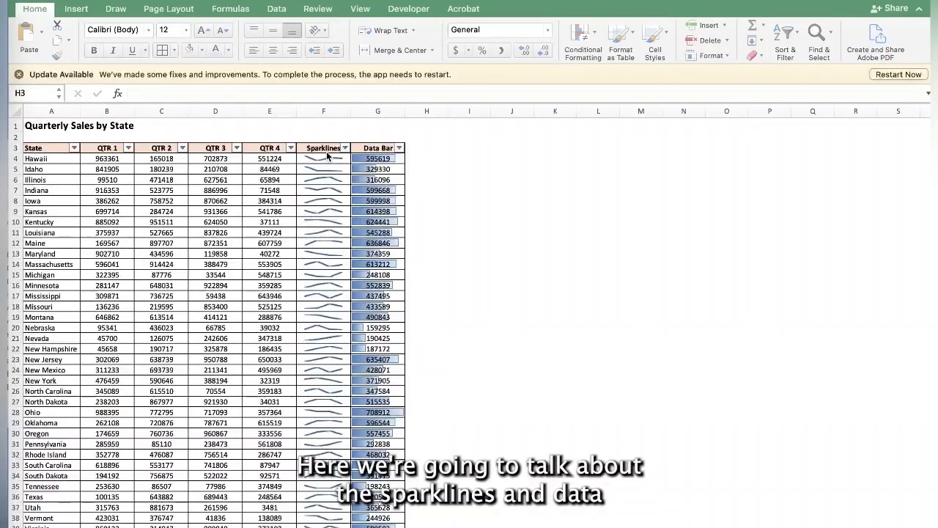
scroll(328, 213, "down", 4)
scroll(334, 202, "down", 4)
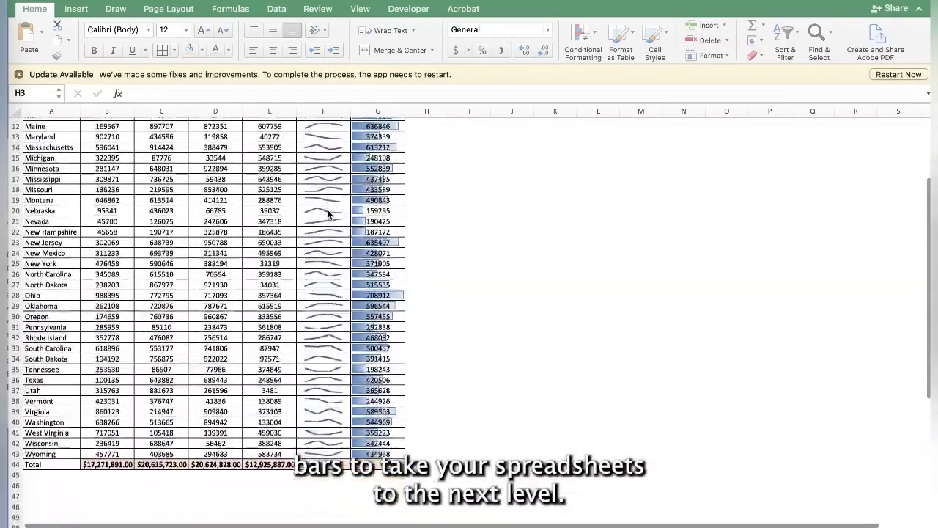
scroll(339, 190, "down", 1)
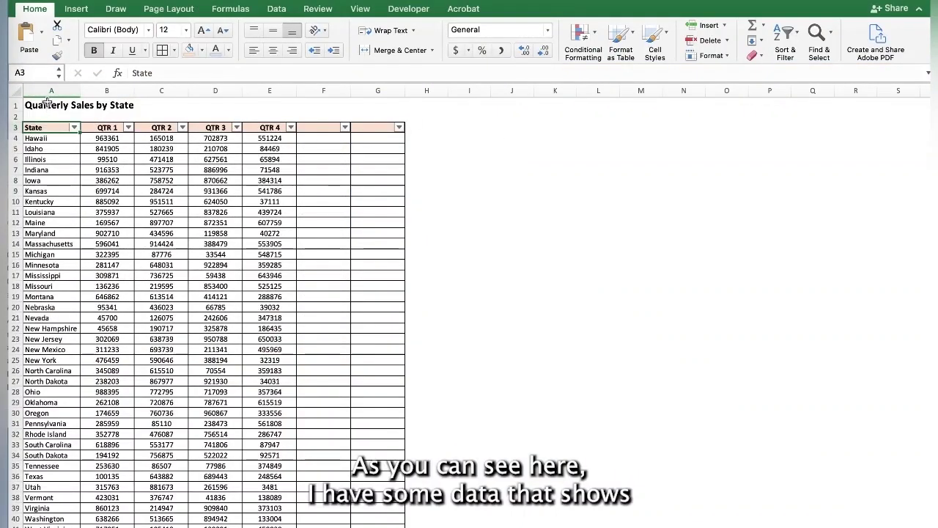
left_click(47, 103)
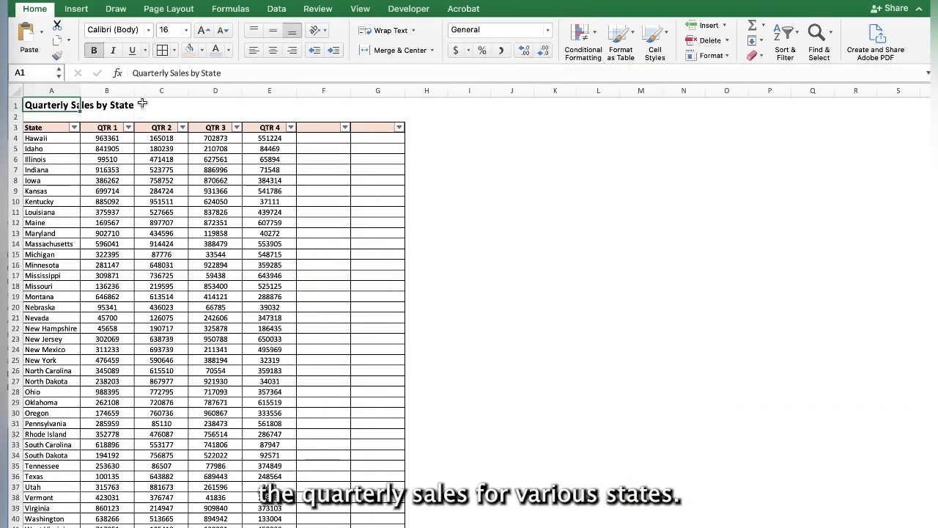
left_click(60, 89)
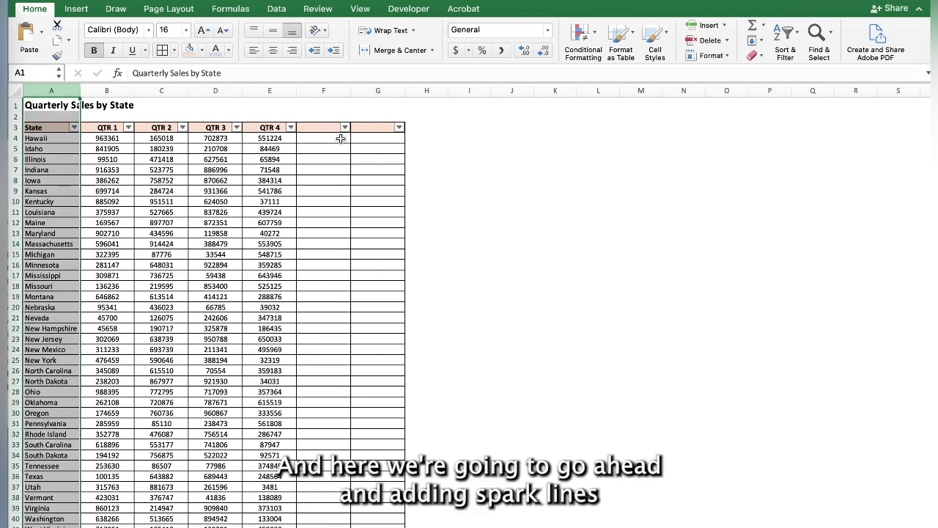
Enter the header "Sparklines" in cell F3, correcting its spelling
left_click(319, 127)
type("S")
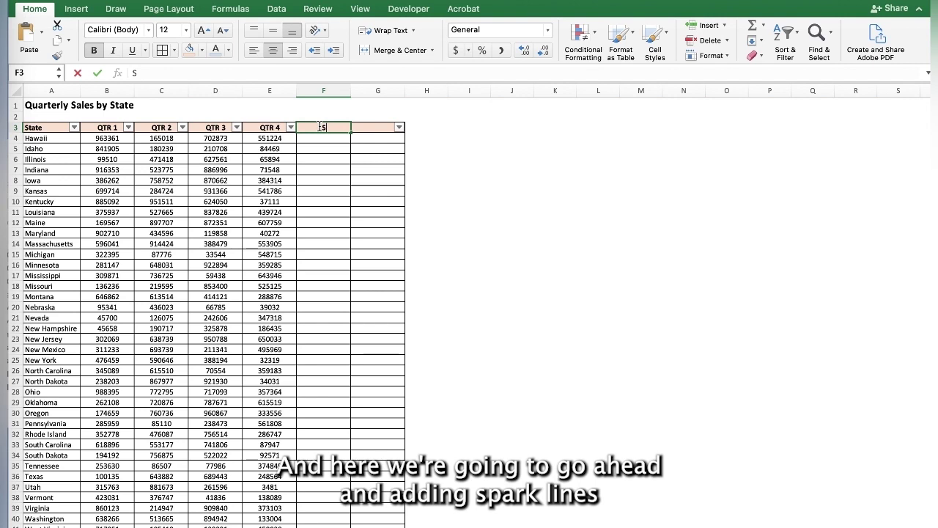
type("parlines")
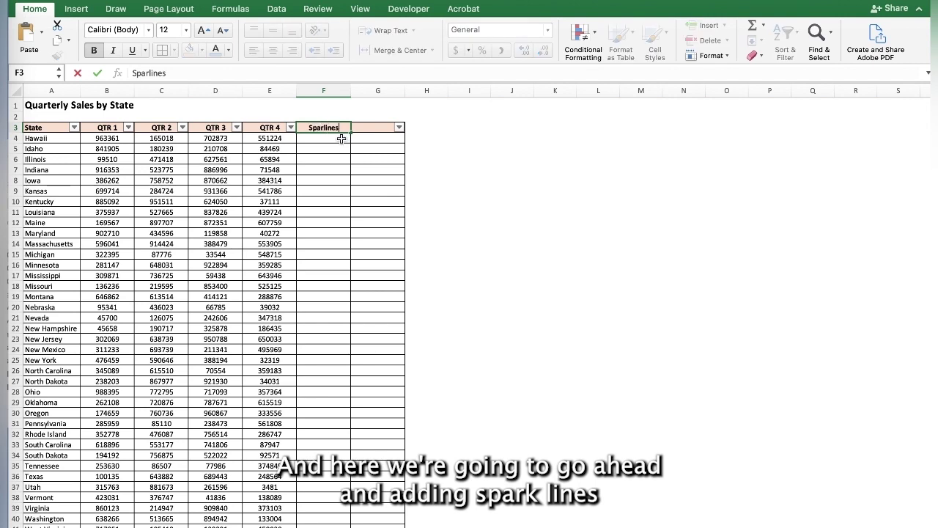
left_click(324, 127)
type("k")
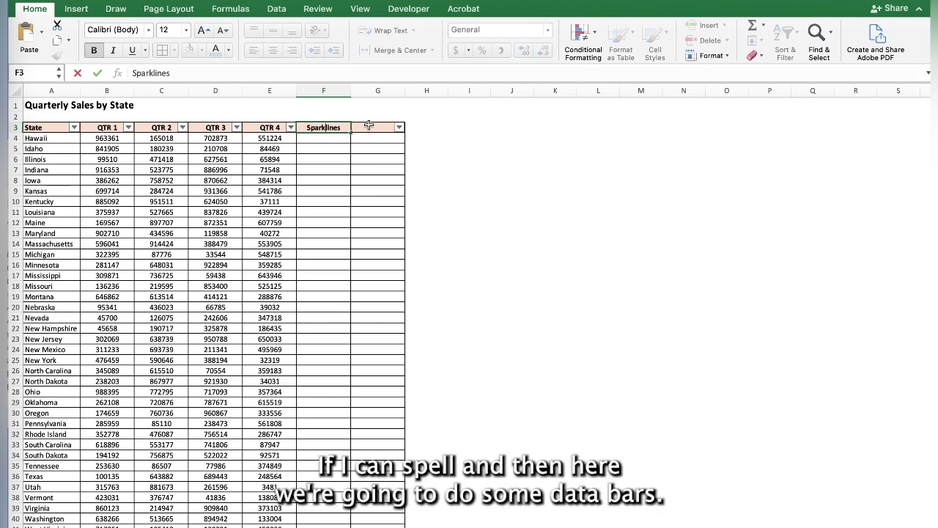
Enter the header "Data Bar" in cell G3
left_click(373, 125)
type("data")
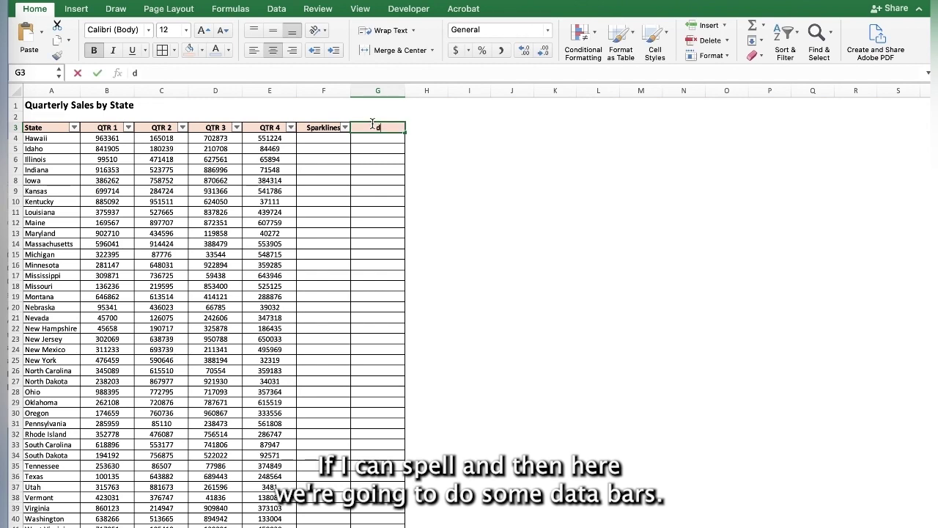
key("BackSpace")
key("BackSpace")
key("BackSpace")
key("BackSpace")
type("Data Bar")
left_click(324, 138)
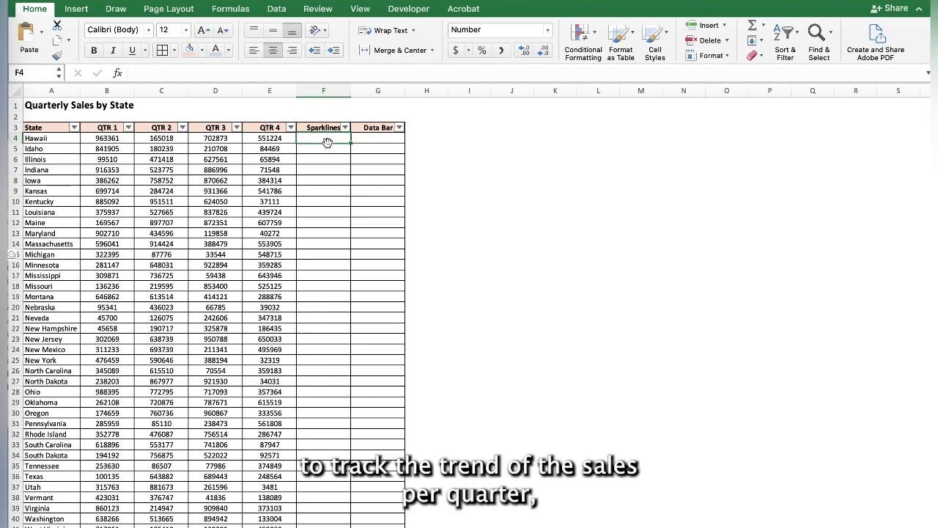
Create line sparklines from the quarterly sales in B4:E43 and place them in F4:F43
left_click_drag(109, 138, 273, 508)
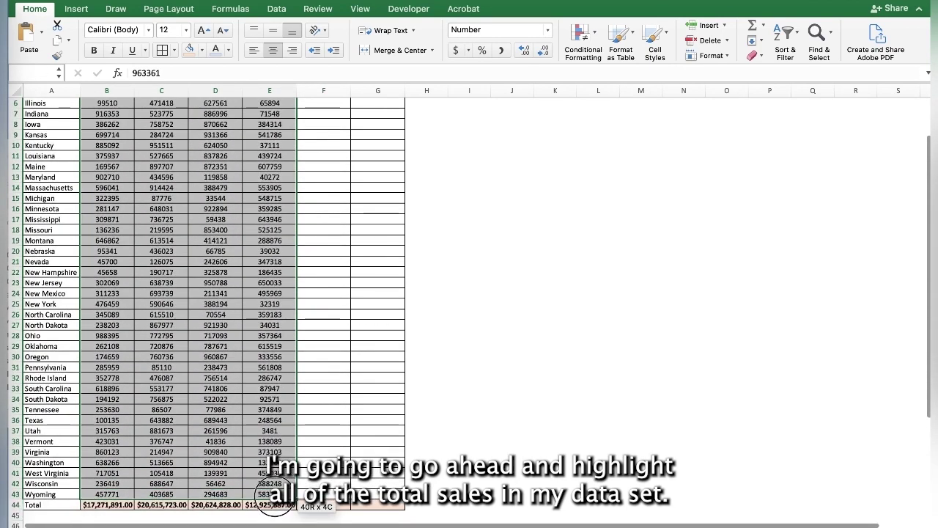
scroll(337, 313, "up", 2)
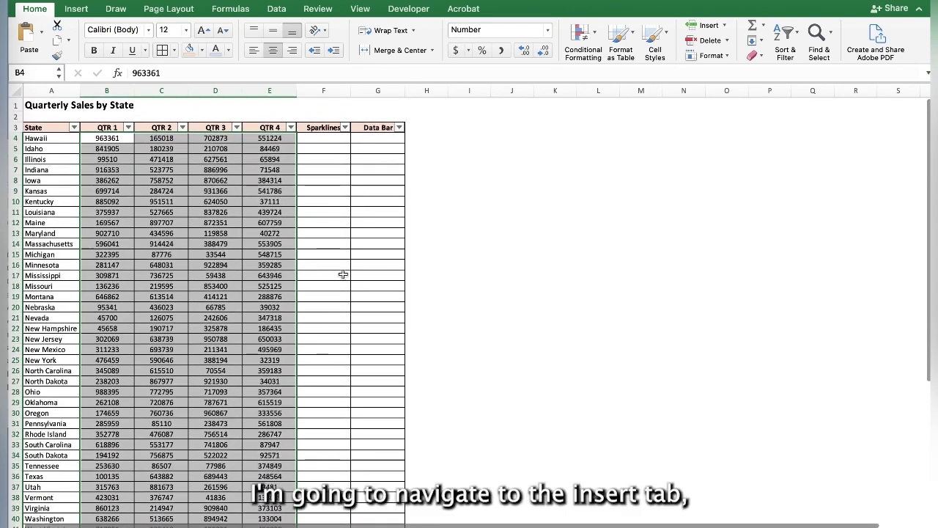
left_click(77, 9)
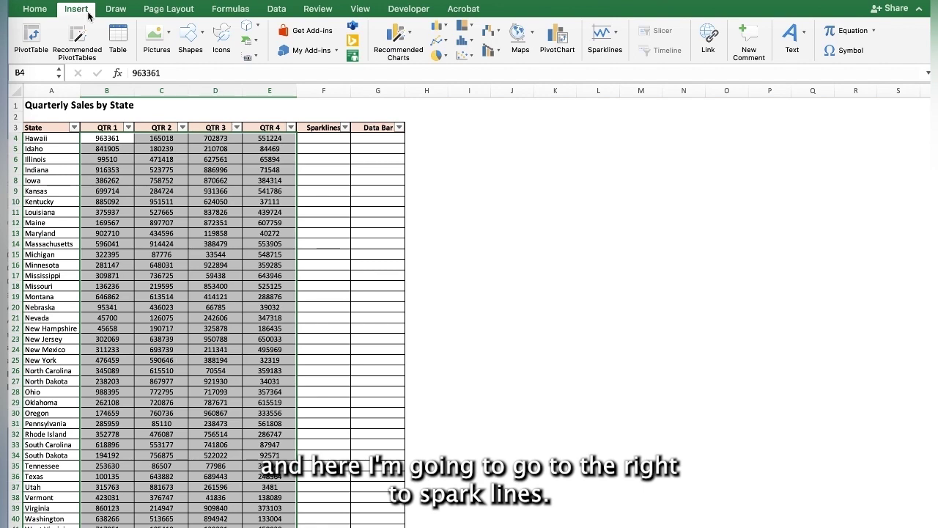
left_click(618, 38)
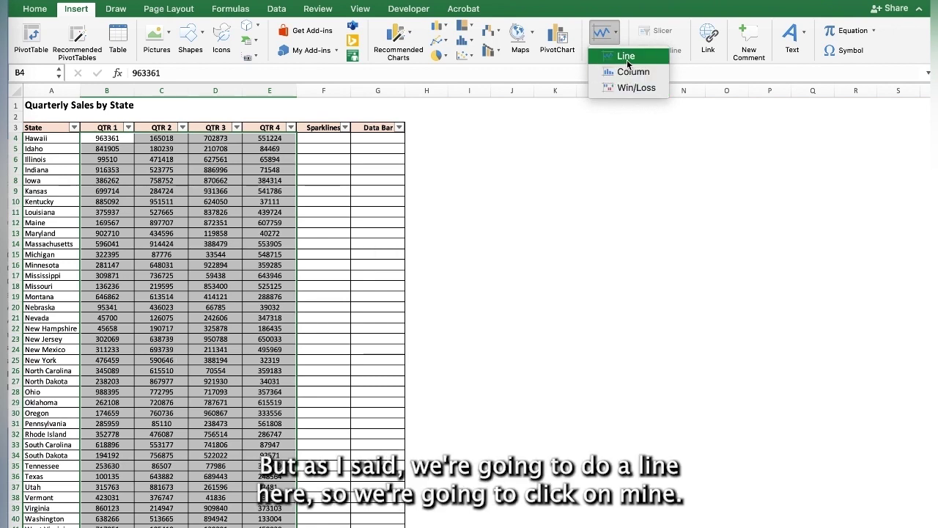
left_click(627, 59)
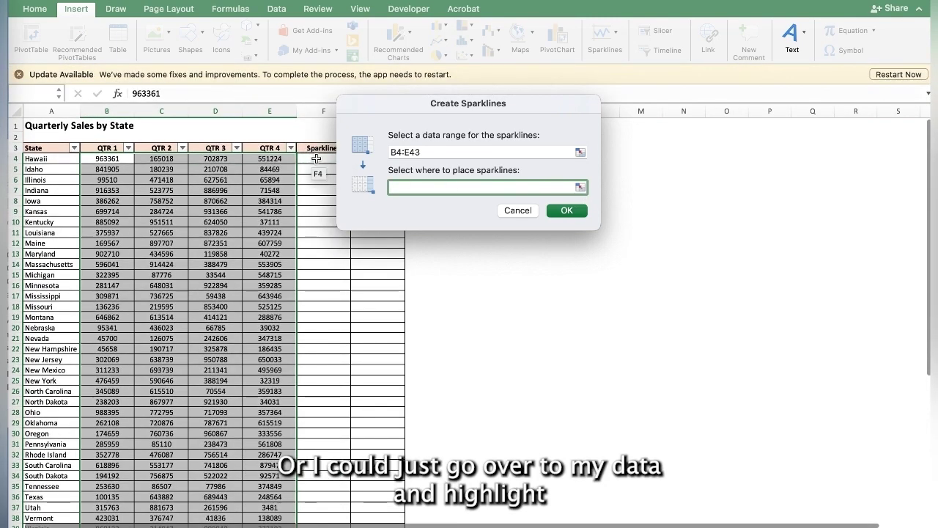
left_click_drag(323, 159, 331, 485)
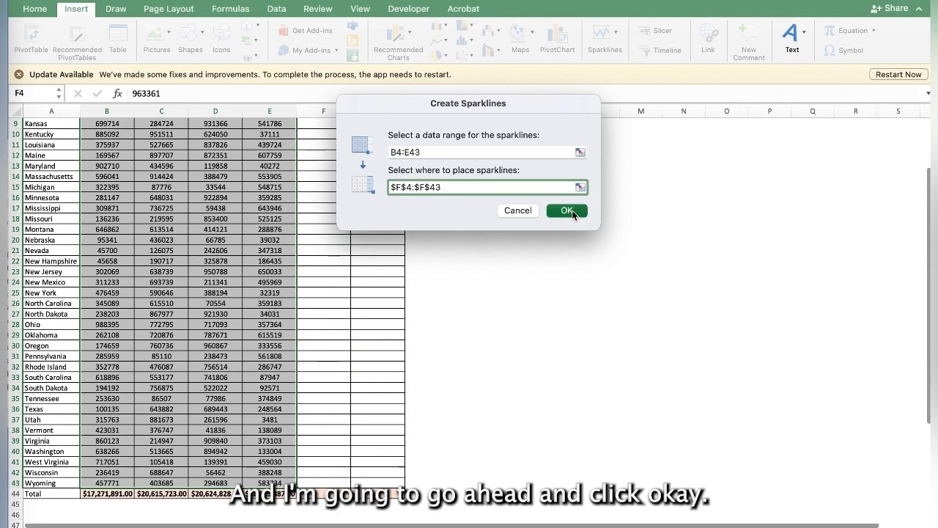
left_click(571, 210)
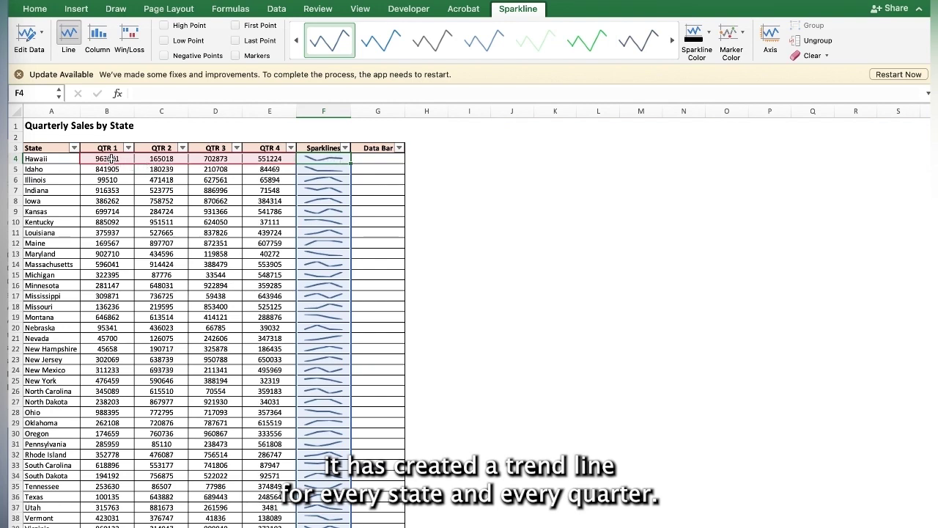
Calculate Hawaii's average quarterly sales in G4 with =AVERAGE(B4:E4)
left_click(387, 159)
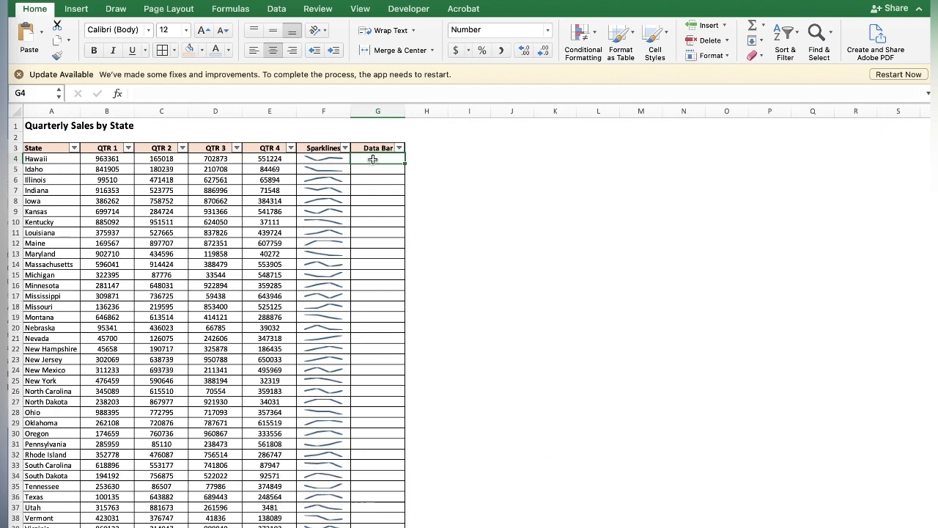
type("=average(")
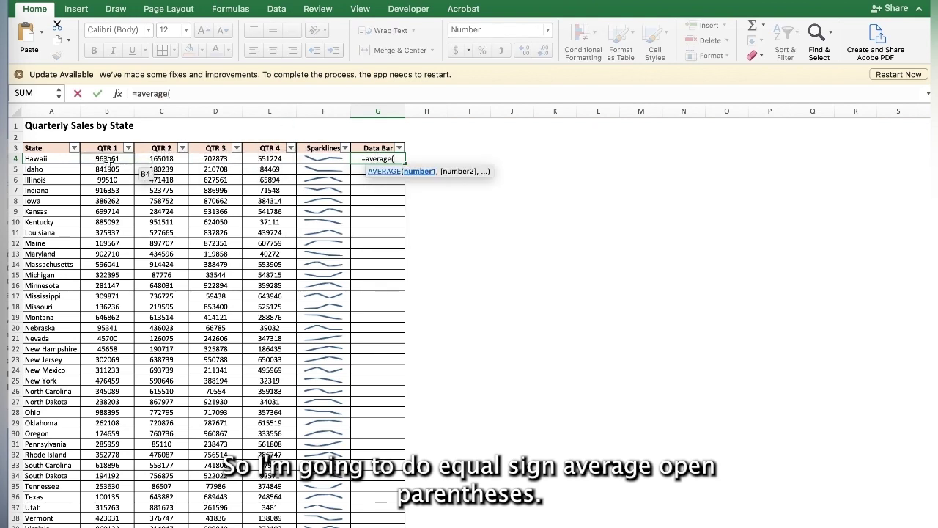
left_click_drag(102, 158, 274, 160)
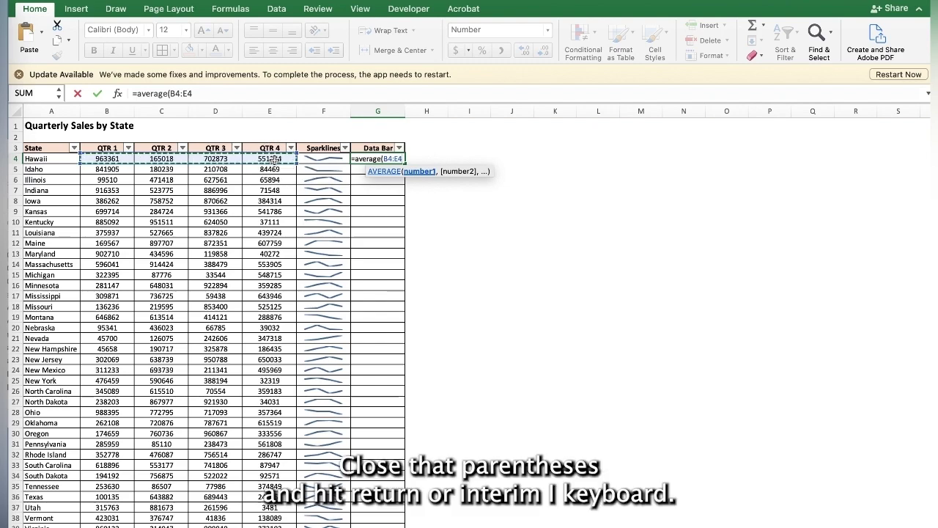
type(")")
key("Return")
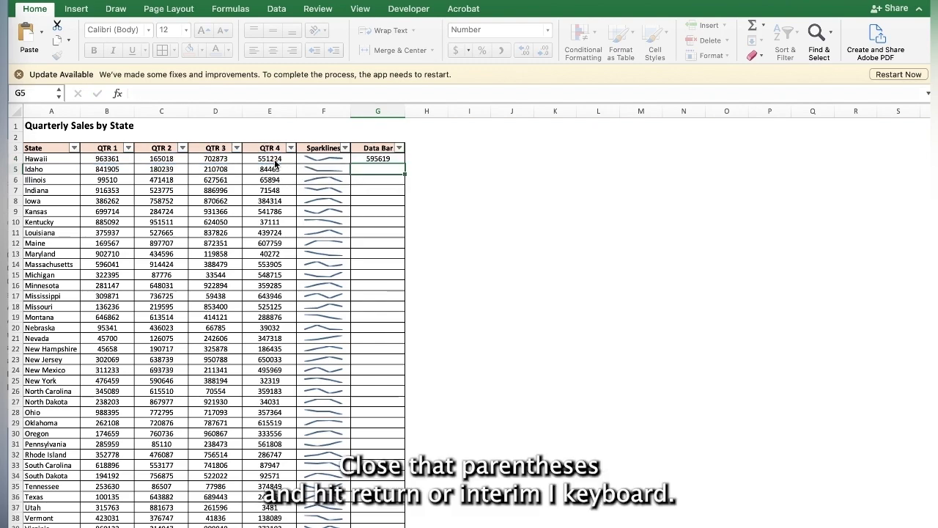
Fill the average formula from G4 down through the last state row, G43
left_click(383, 159)
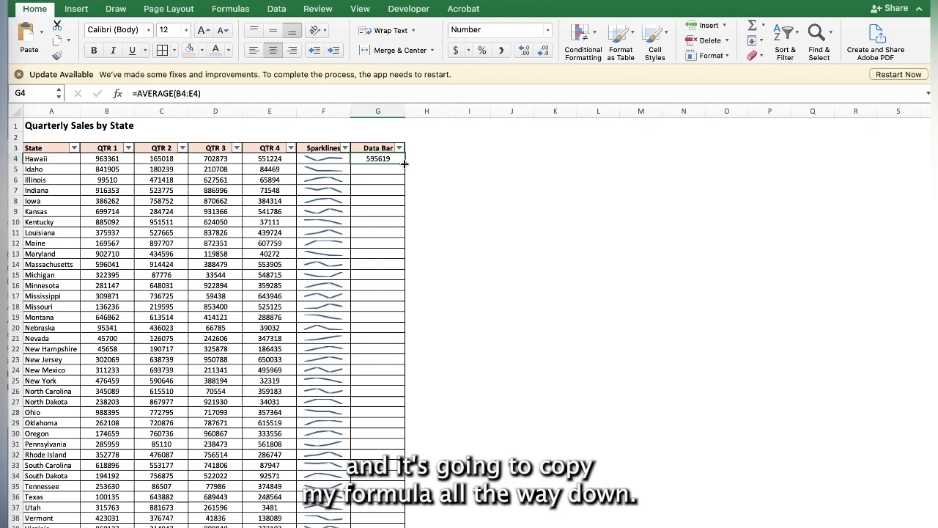
double_click(404, 164)
scroll(396, 211, "down", 8)
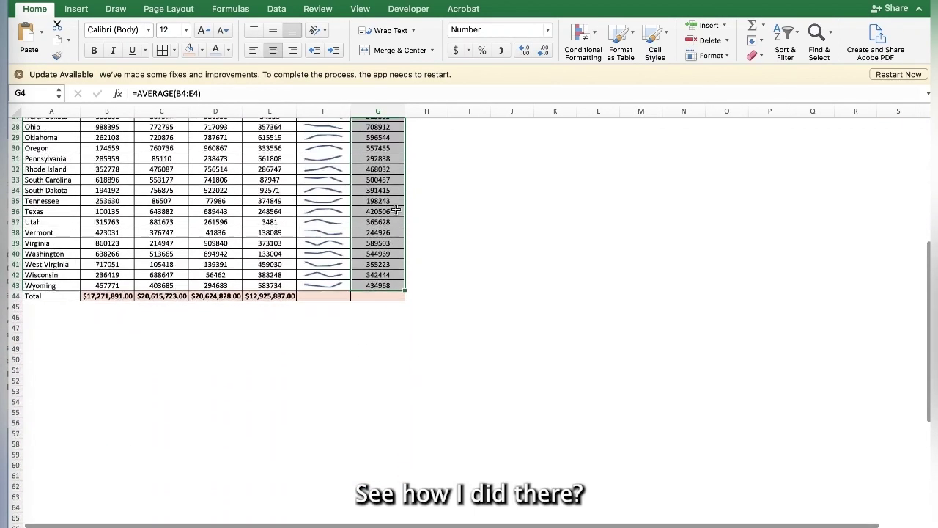
scroll(396, 210, "up", 9)
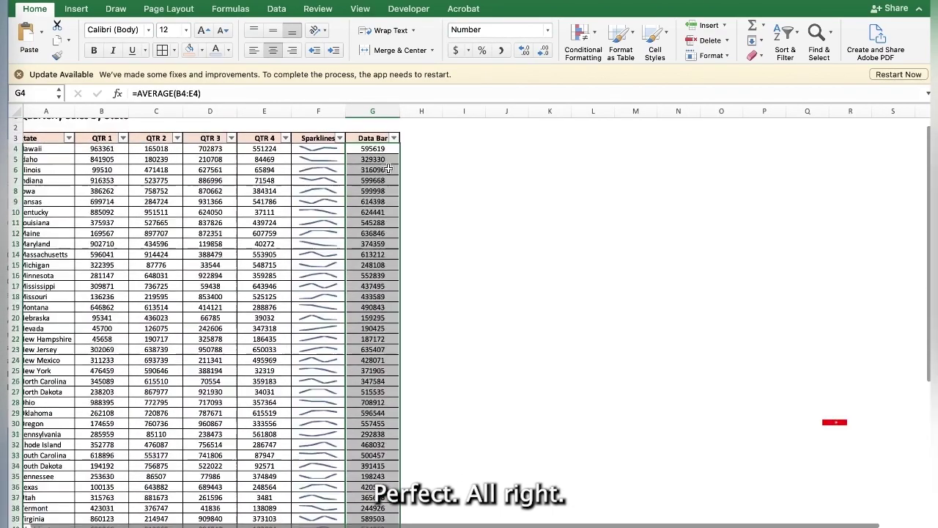
Apply conditional formatting with blue gradient-fill data bars to the averages in G4:G43
left_click(376, 149)
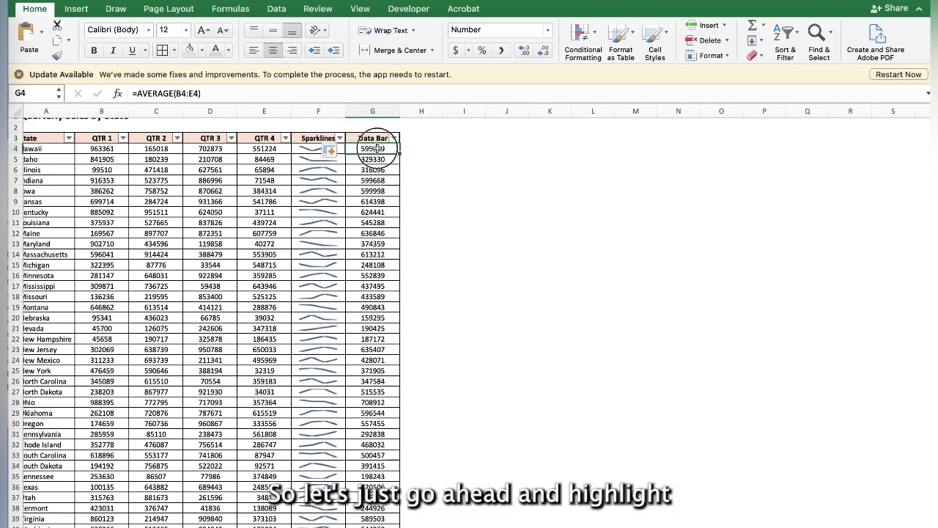
left_click_drag(376, 149, 392, 518)
scroll(346, 212, "up", 3)
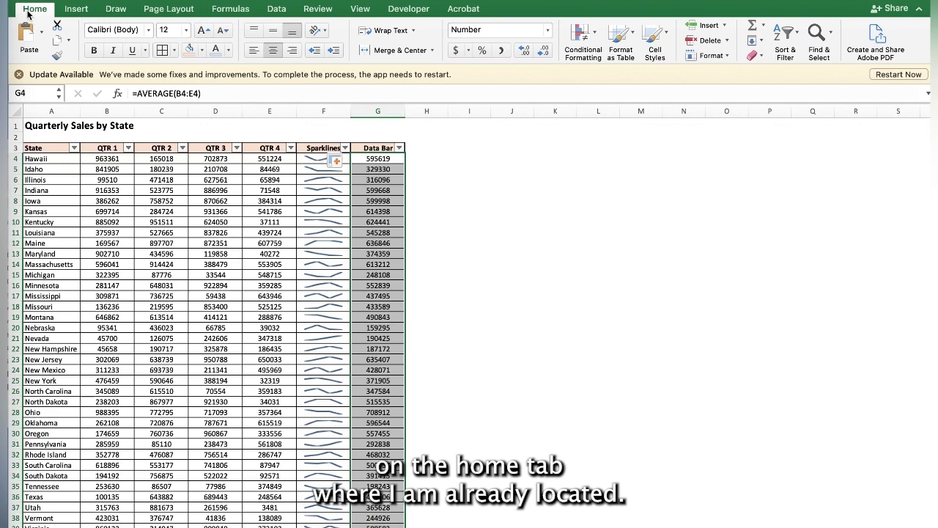
left_click(594, 35)
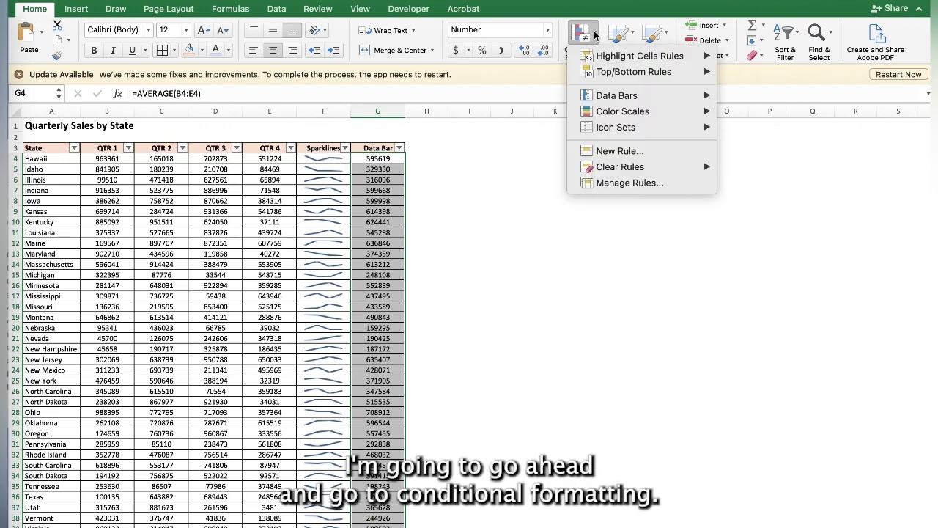
mouse_move(607, 104)
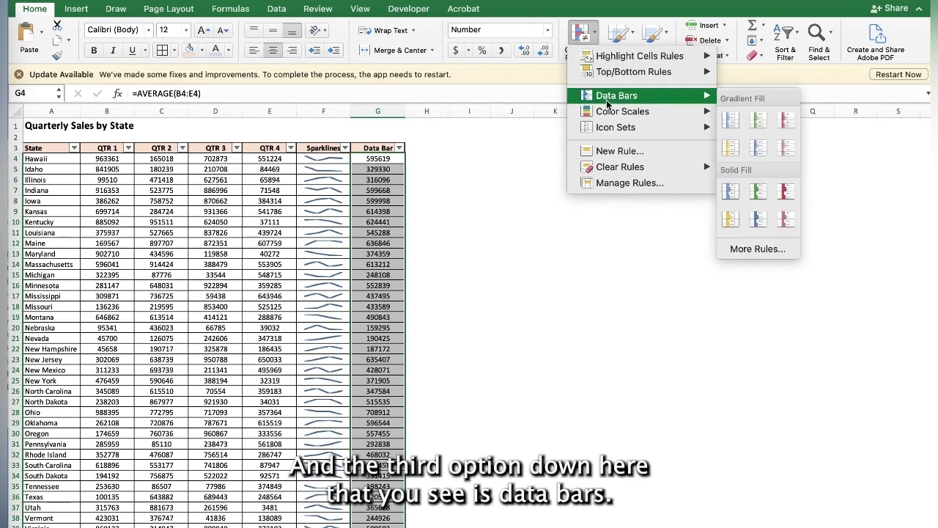
left_click(734, 121)
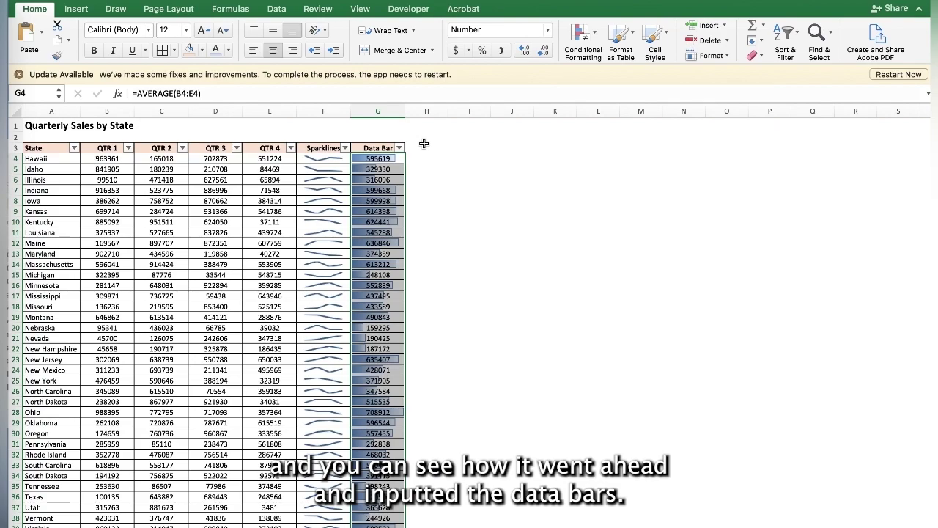
Sort the table by the Data Bar column in ascending order and close the filter window
scroll(402, 178, "down", 3)
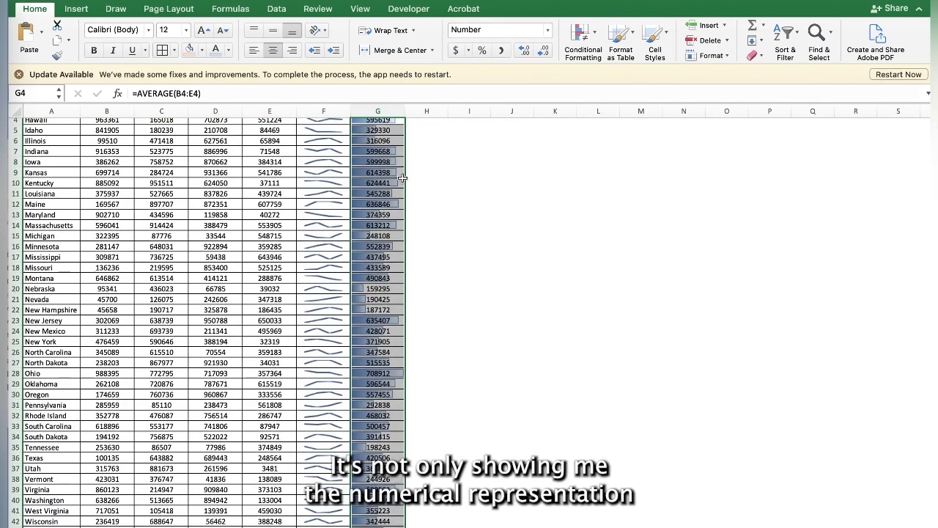
scroll(402, 178, "up", 3)
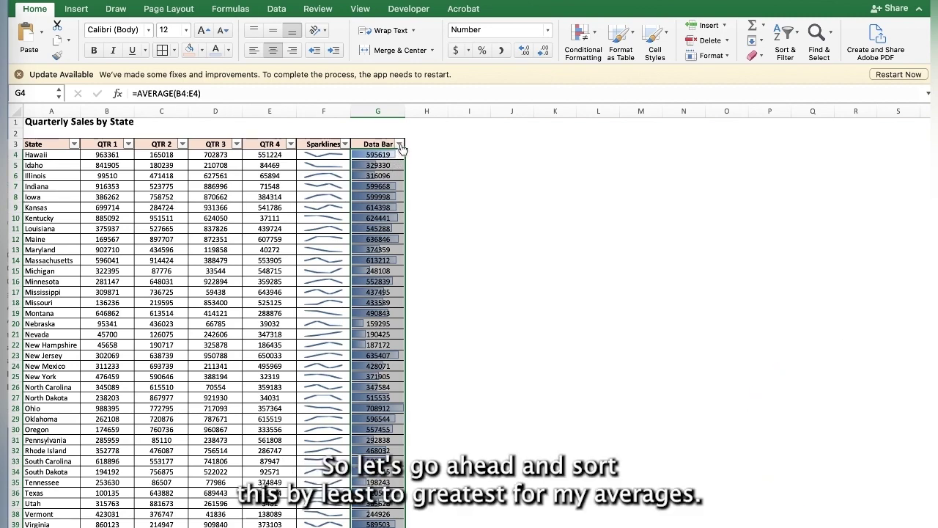
left_click(399, 145)
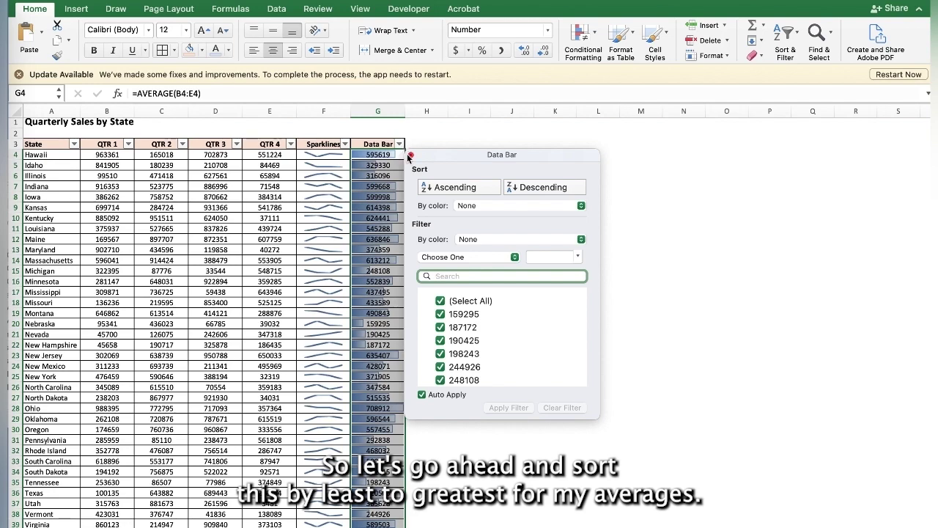
left_click(436, 188)
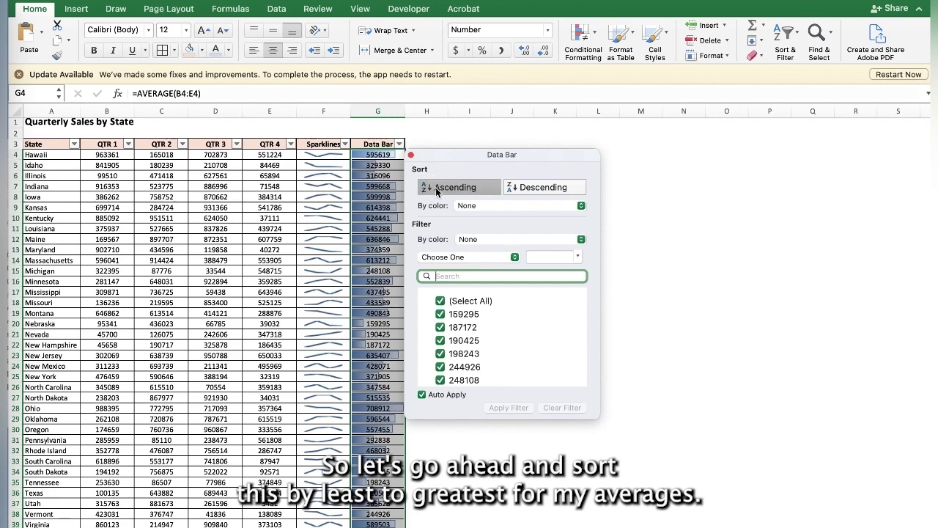
left_click(438, 131)
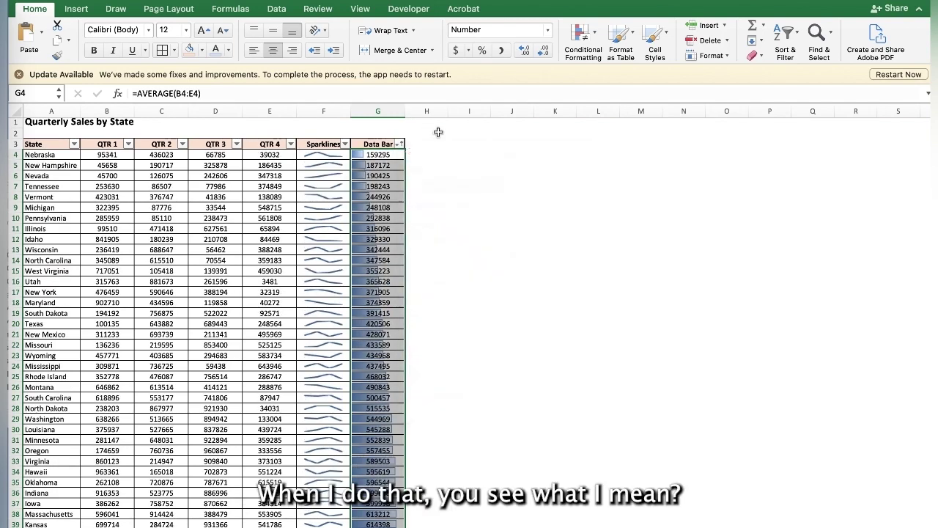
Compare the data bars of the sorted averages from Nebraska down to Ohio, and examine Ohio's sparkline
left_click(385, 155)
key("Return")
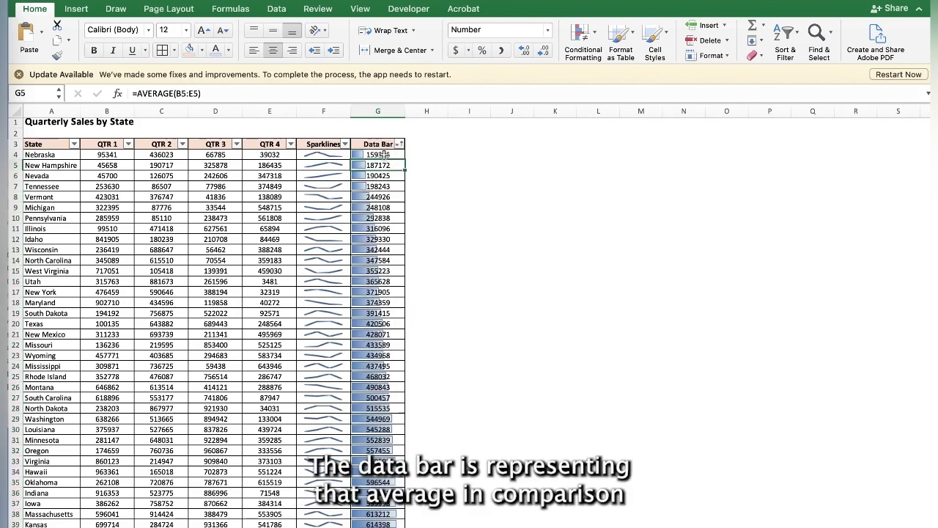
scroll(385, 190, "down", 6)
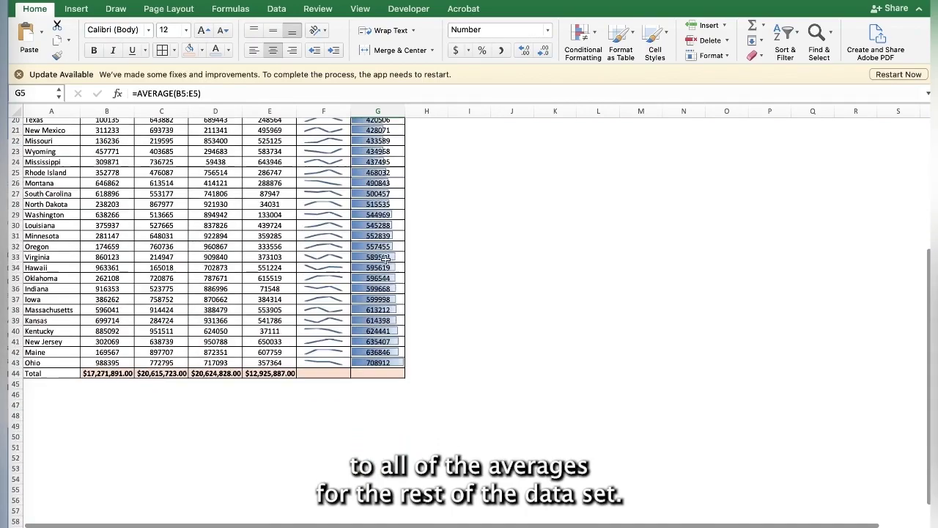
scroll(386, 351, "up", 6)
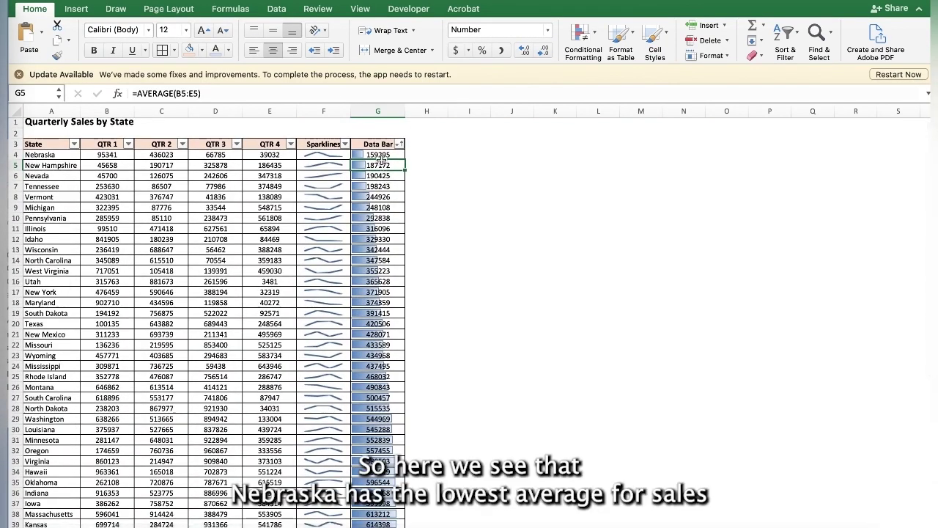
left_click(379, 155)
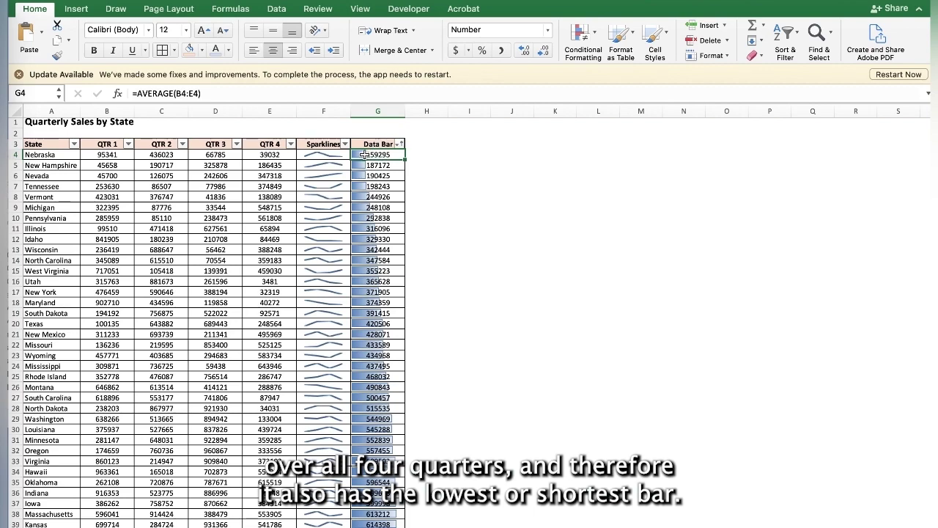
key("super+Down")
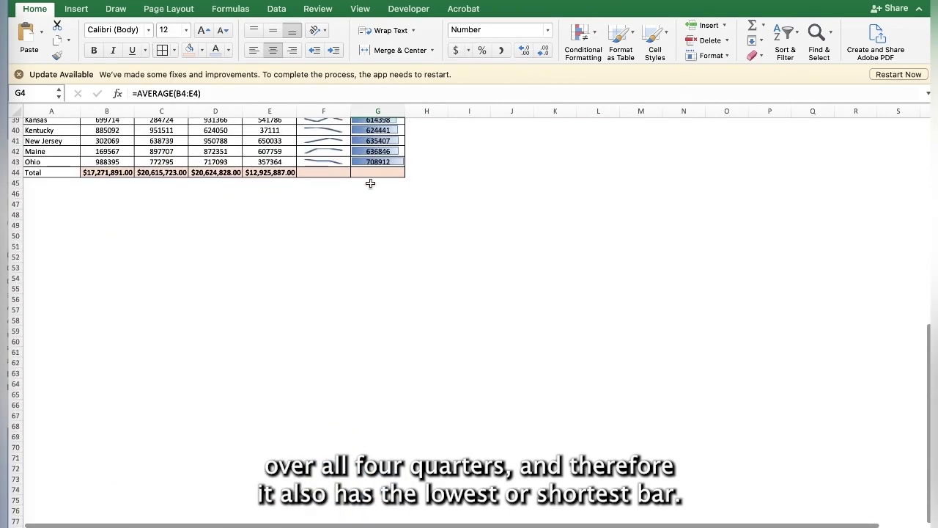
scroll(372, 162, "up", 5)
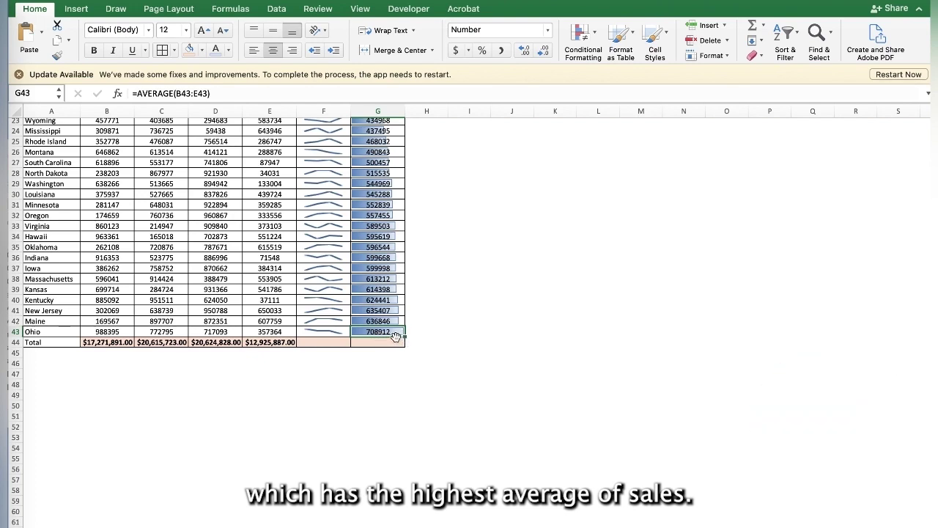
left_click(325, 332)
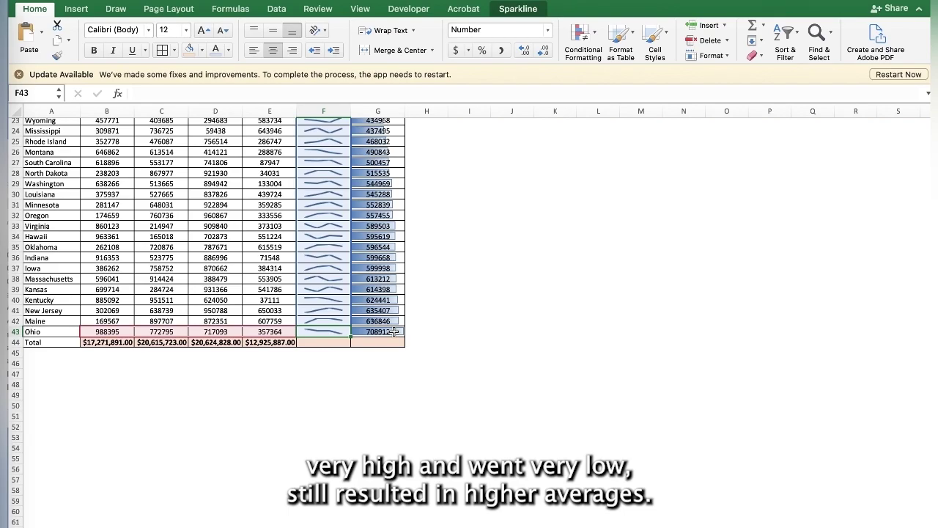
Review the Sparklines and Data Bar columns from their headers in row 3
scroll(394, 331, "up", 8)
left_click(427, 144)
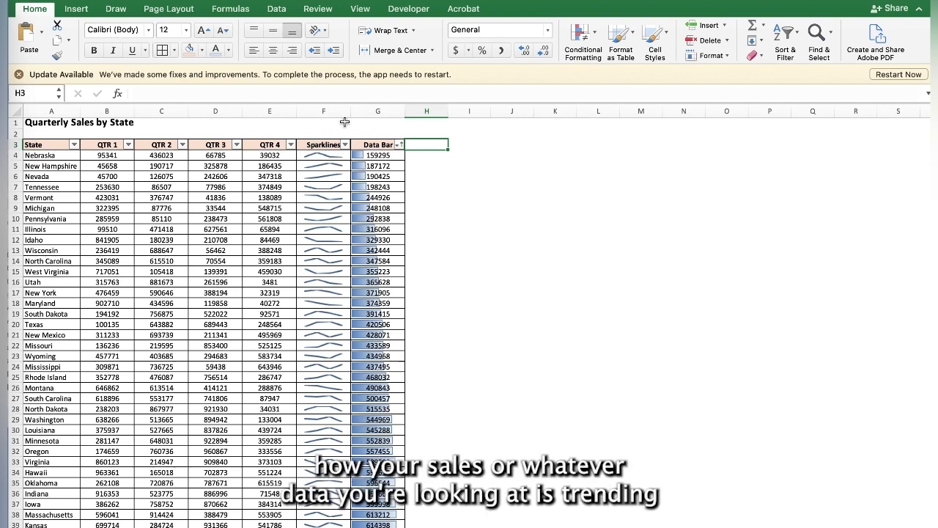
left_click(326, 144)
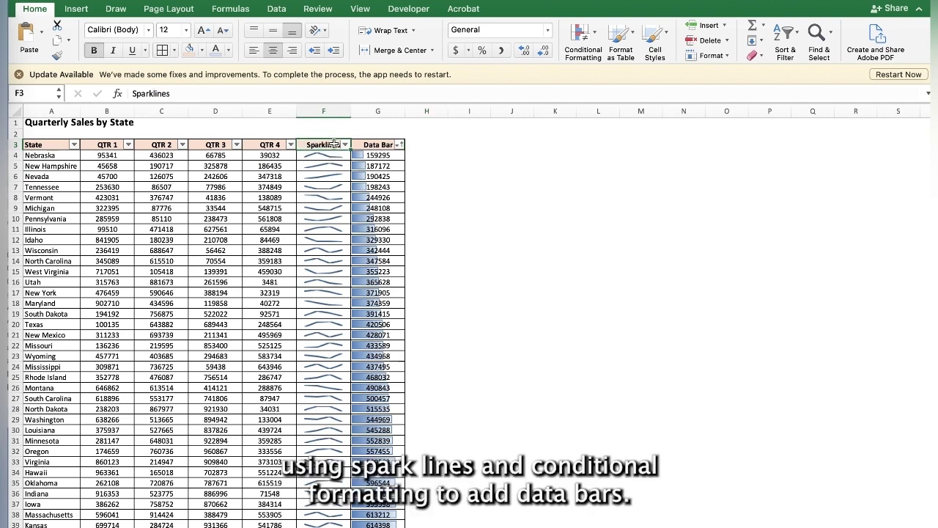
left_click(382, 145)
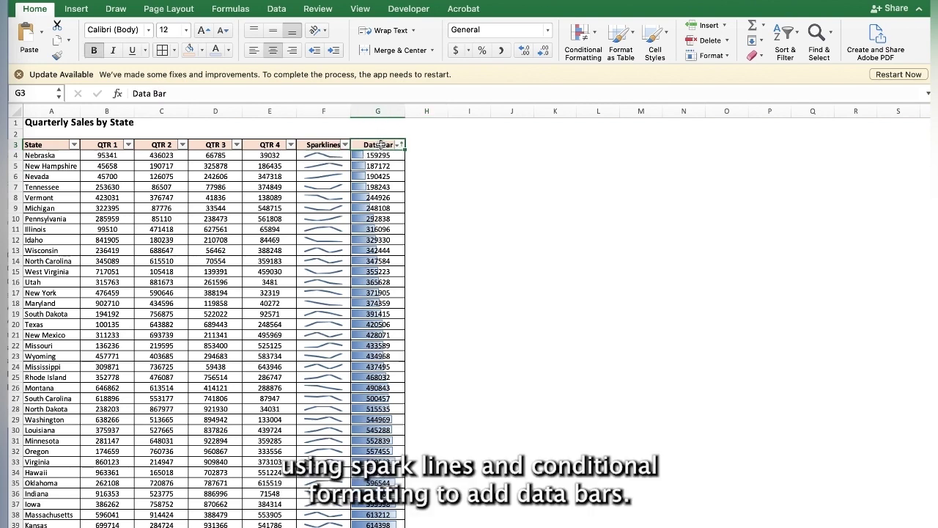